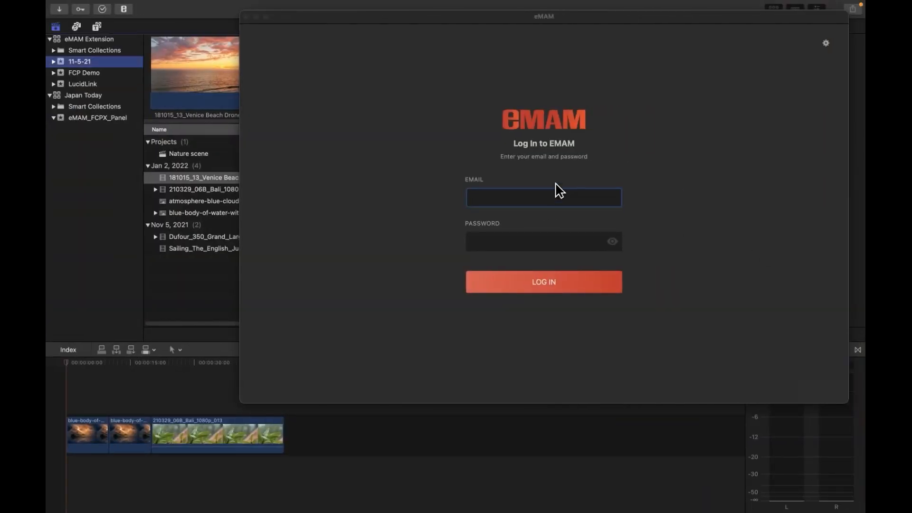
Log into the eMAM extension with the account e-mail and password to show the asset library.
click(490, 199)
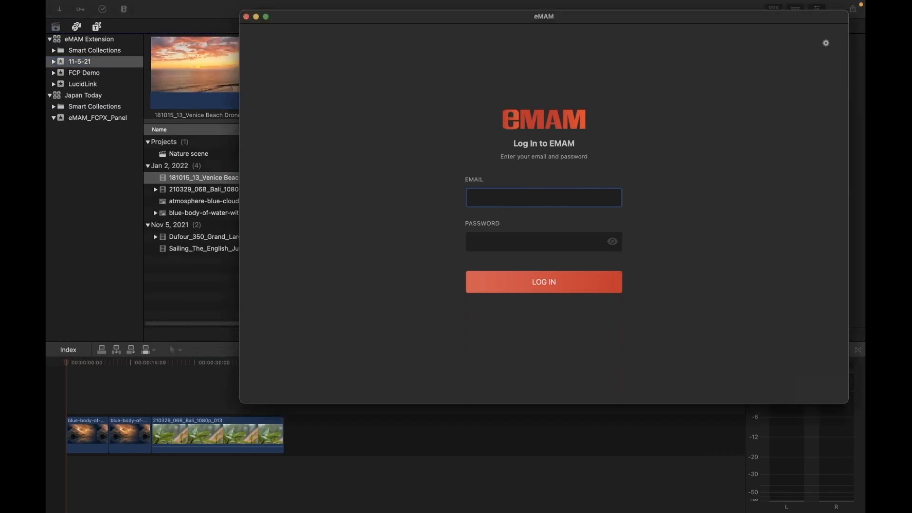
text(c)
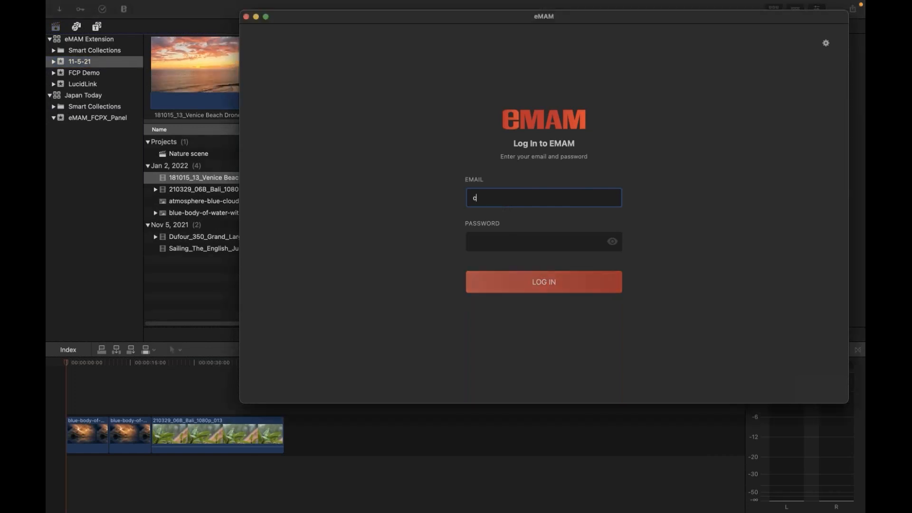
key(Tab)
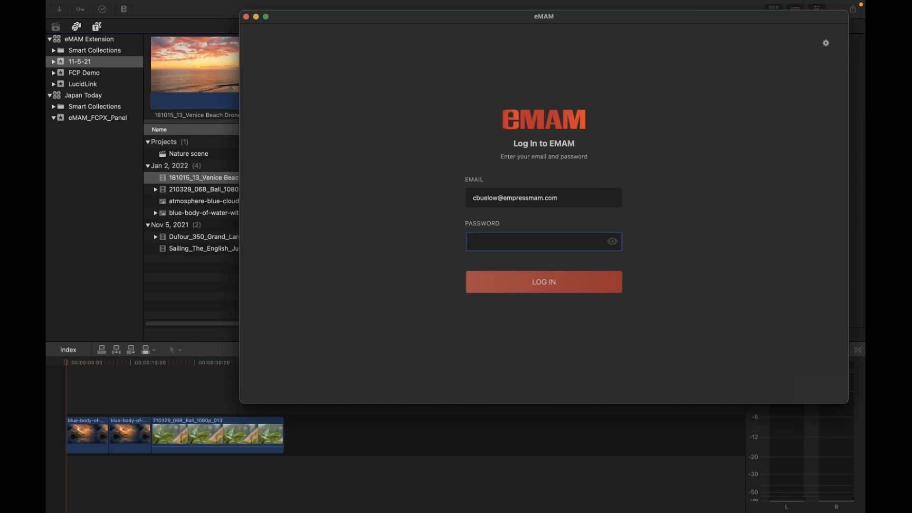
text(••••)
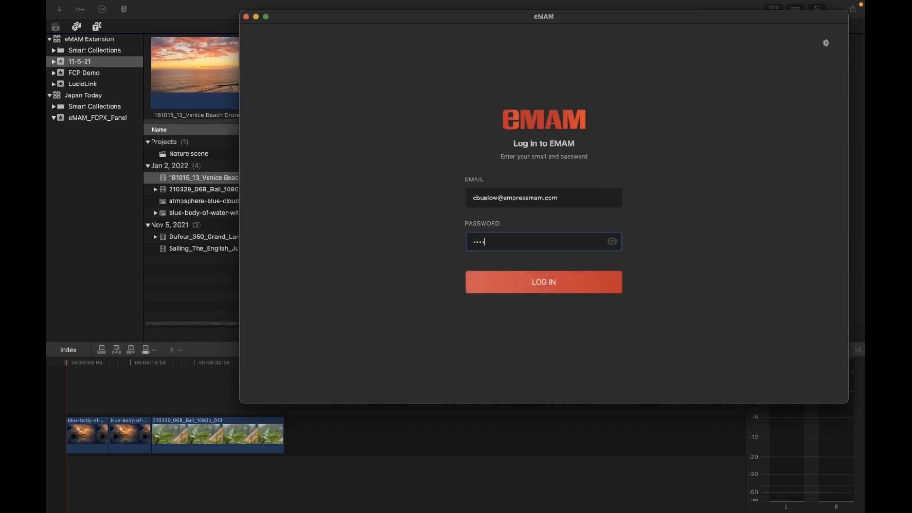
text(••••••••)
key(Return)
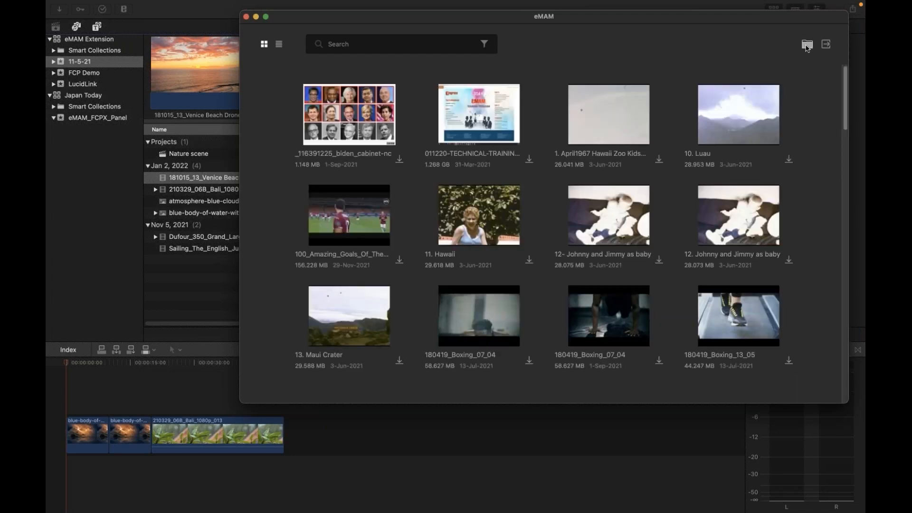
click(806, 48)
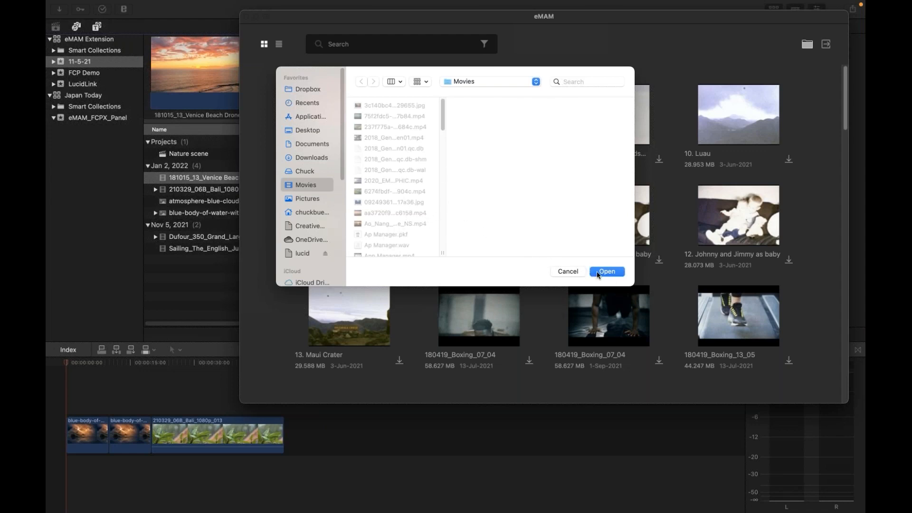
click(568, 273)
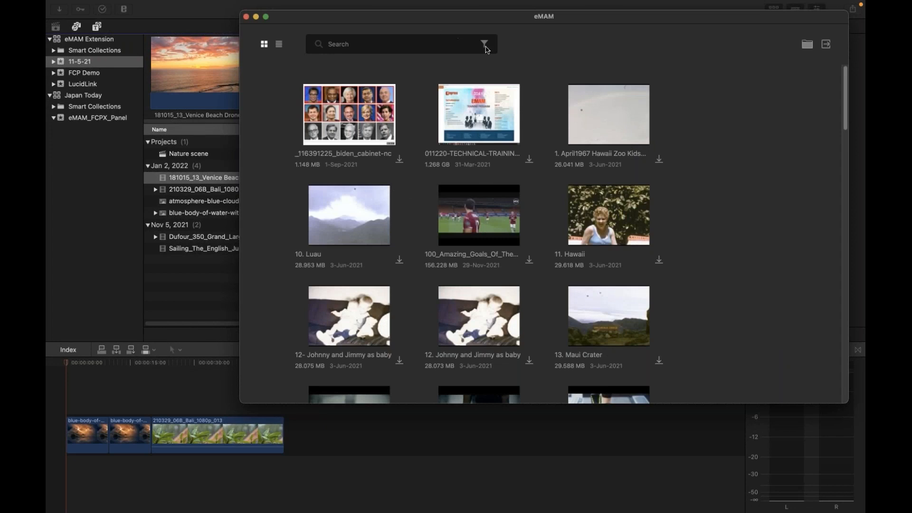
Filter assets by the eMAM Productions categories Nature Productions and Sailing Review Production.
click(485, 45)
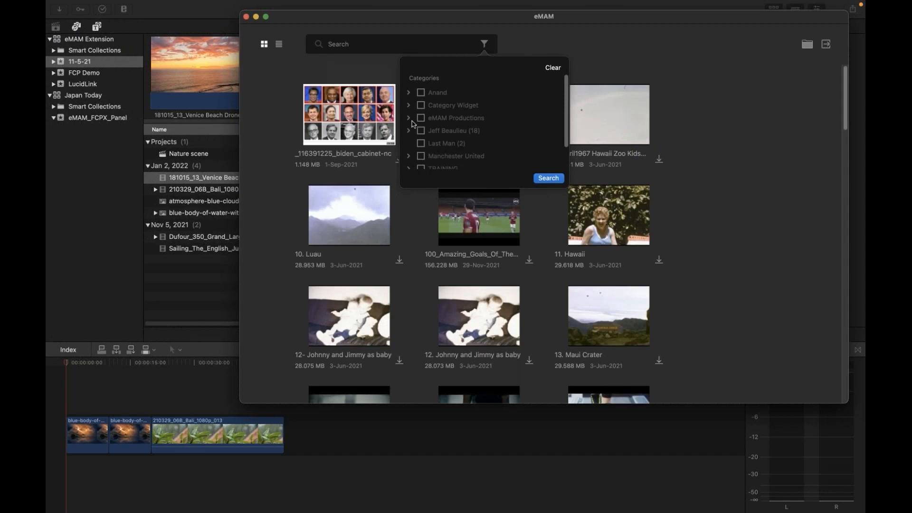
click(409, 118)
scroll(427, 141, down, 1)
scroll(427, 141, down, 3)
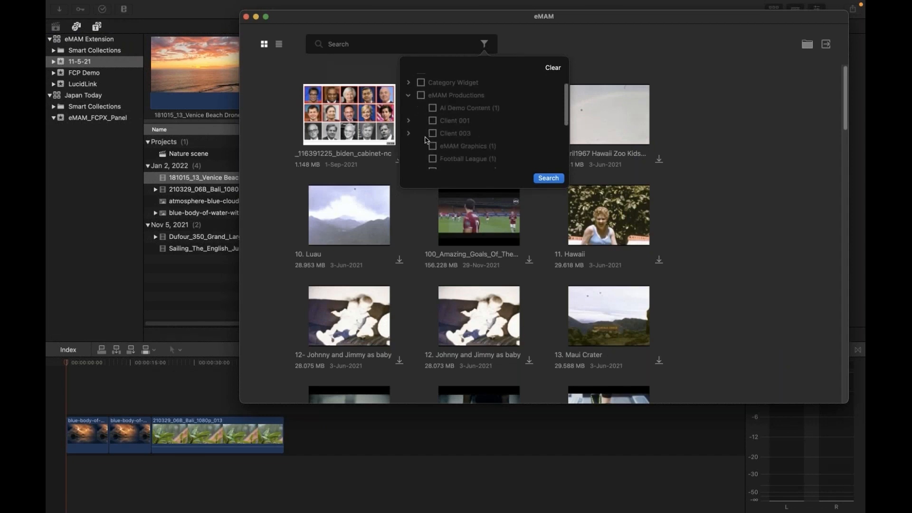
click(434, 135)
click(433, 146)
click(547, 178)
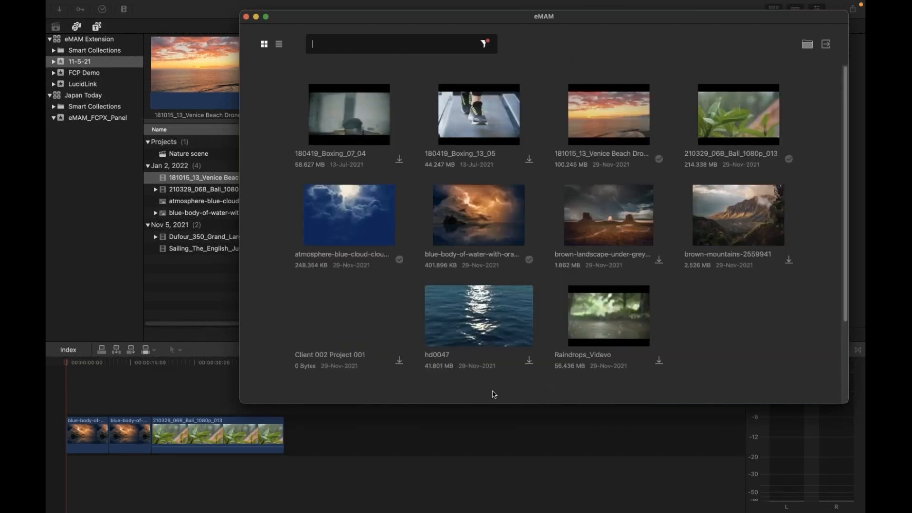
scroll(554, 346, down, 3)
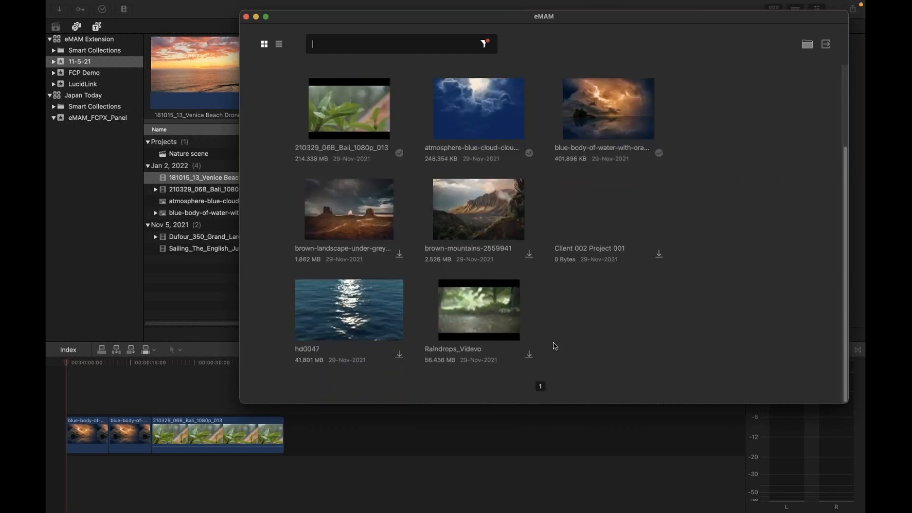
scroll(554, 344, up, 3)
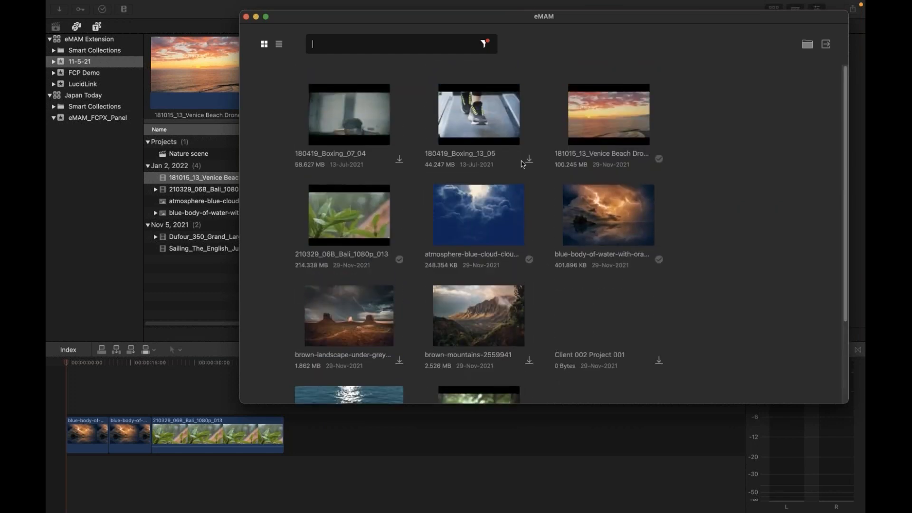
click(490, 119)
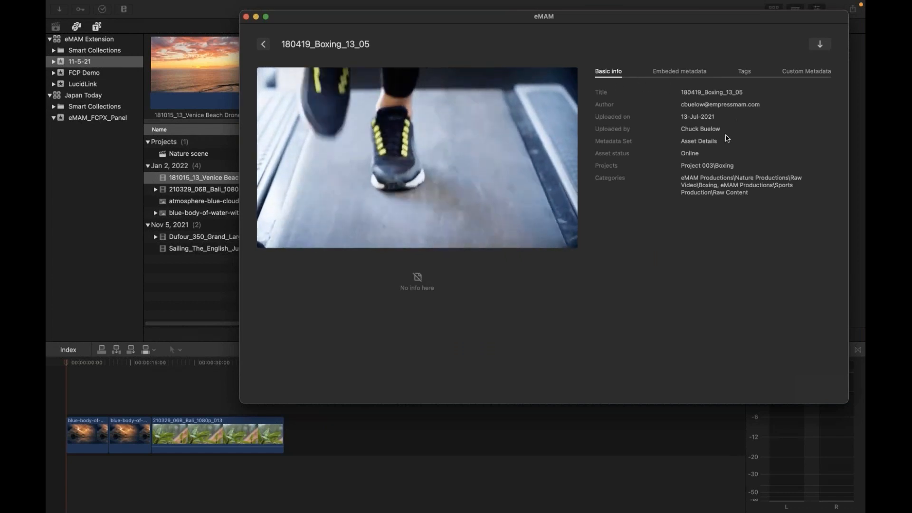
click(744, 72)
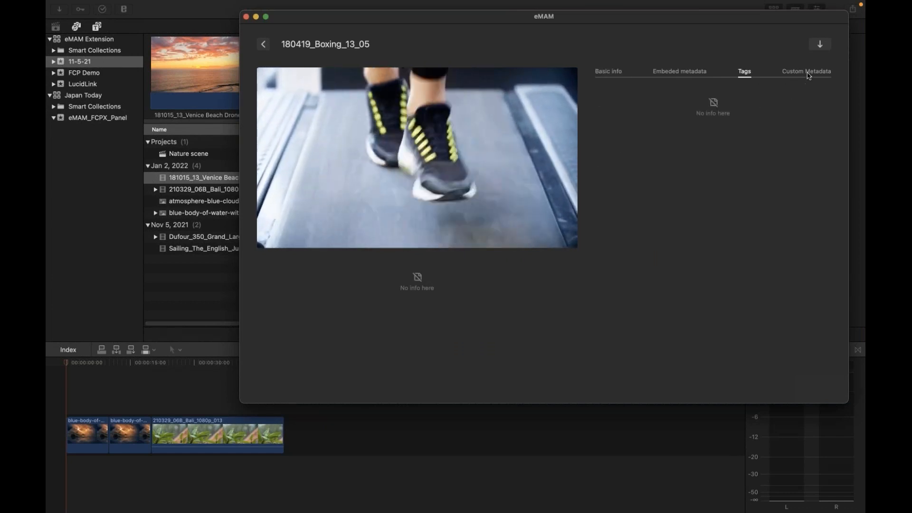
click(807, 72)
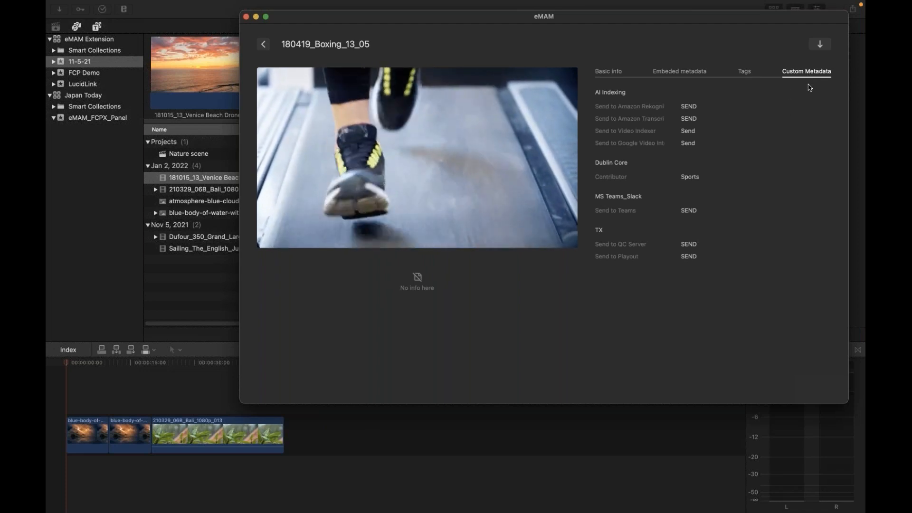
click(609, 75)
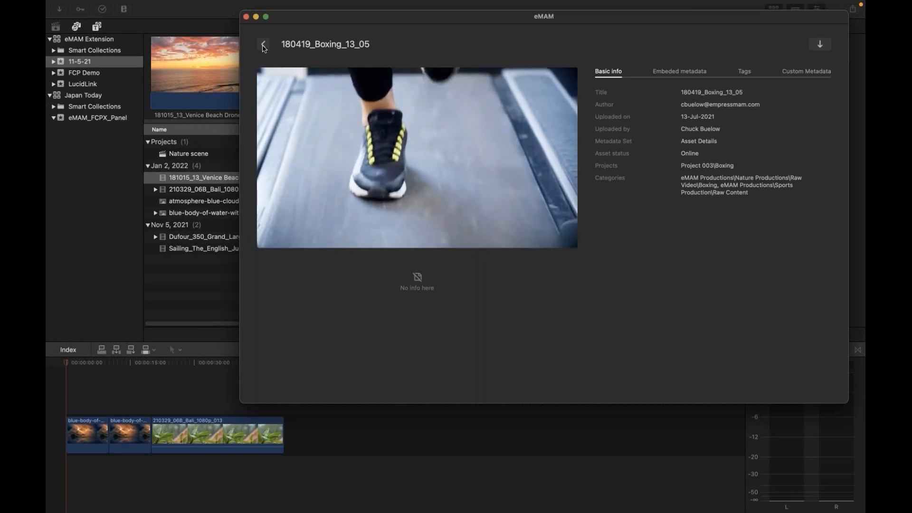
click(263, 46)
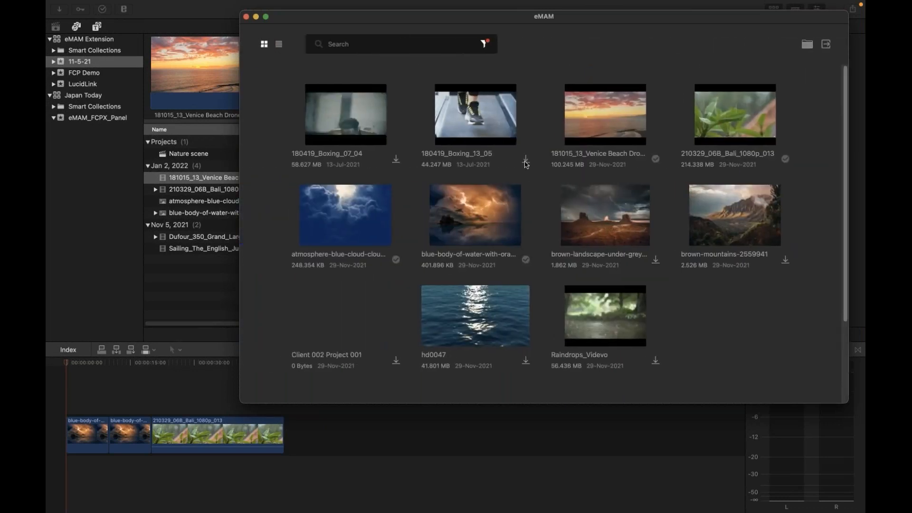
Download 180419_Boxing_13_05, drag the stormy water image to the timeline end, then reposition the eMAM window.
click(525, 160)
drag(472, 221, 311, 452)
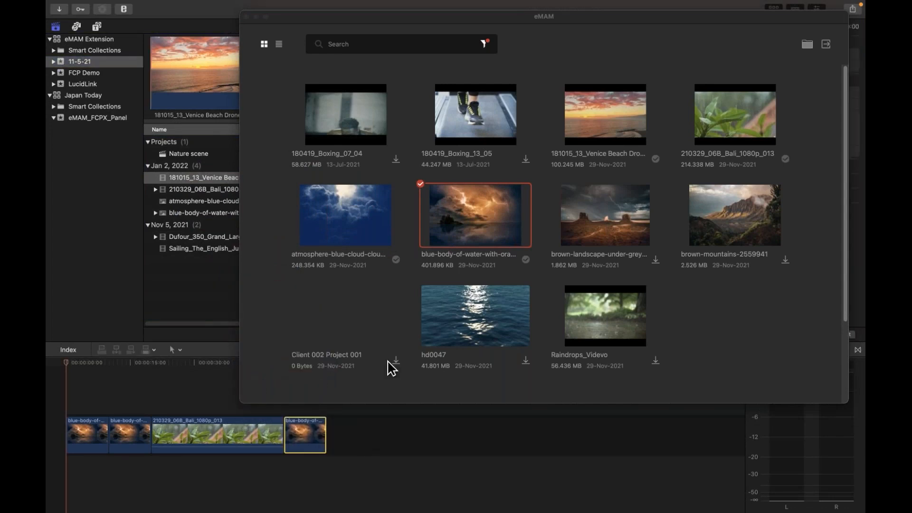
drag(392, 20, 373, 32)
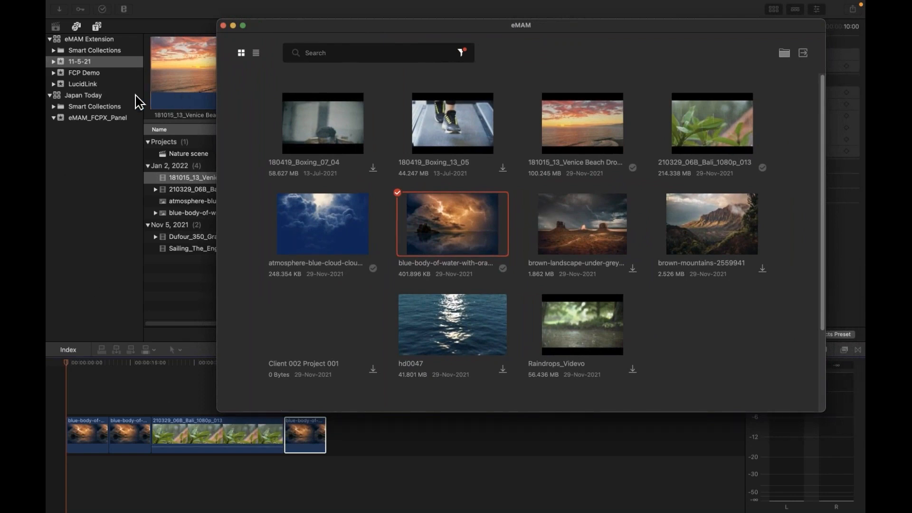
drag(301, 29, 449, 24)
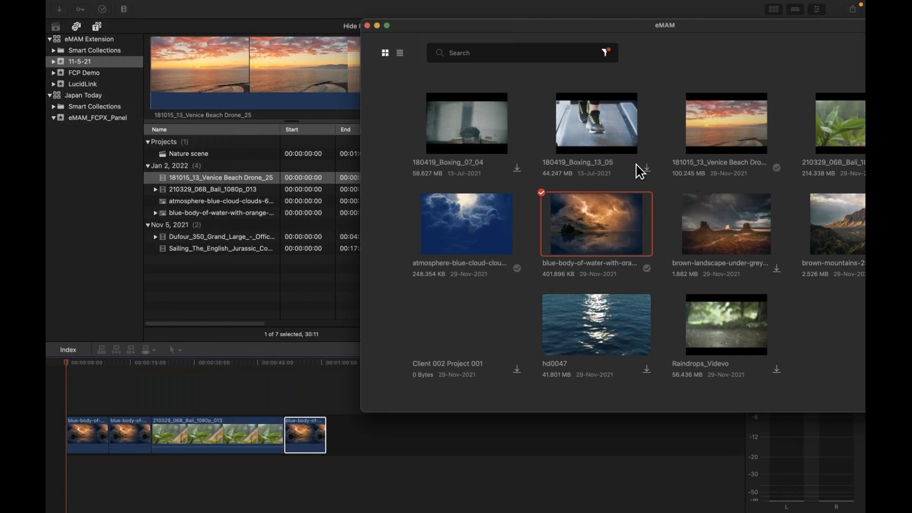
click(400, 54)
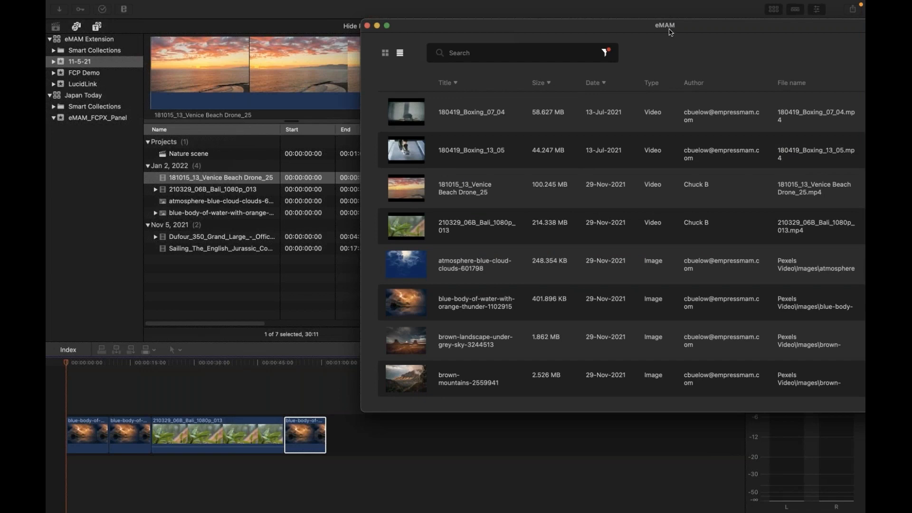
drag(670, 28, 525, 34)
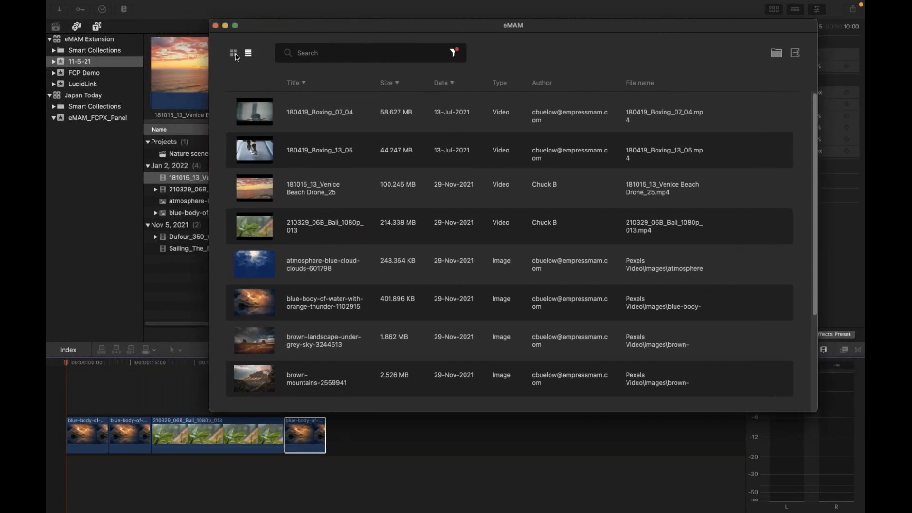
click(234, 53)
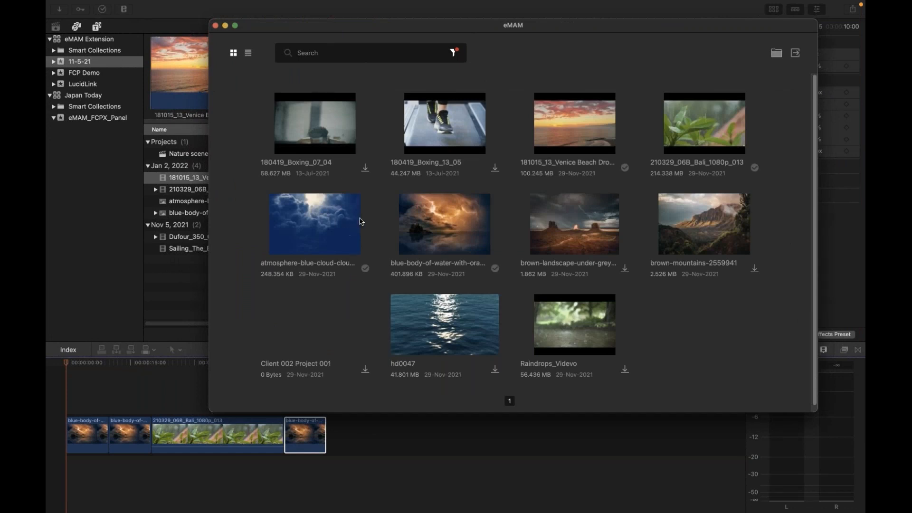